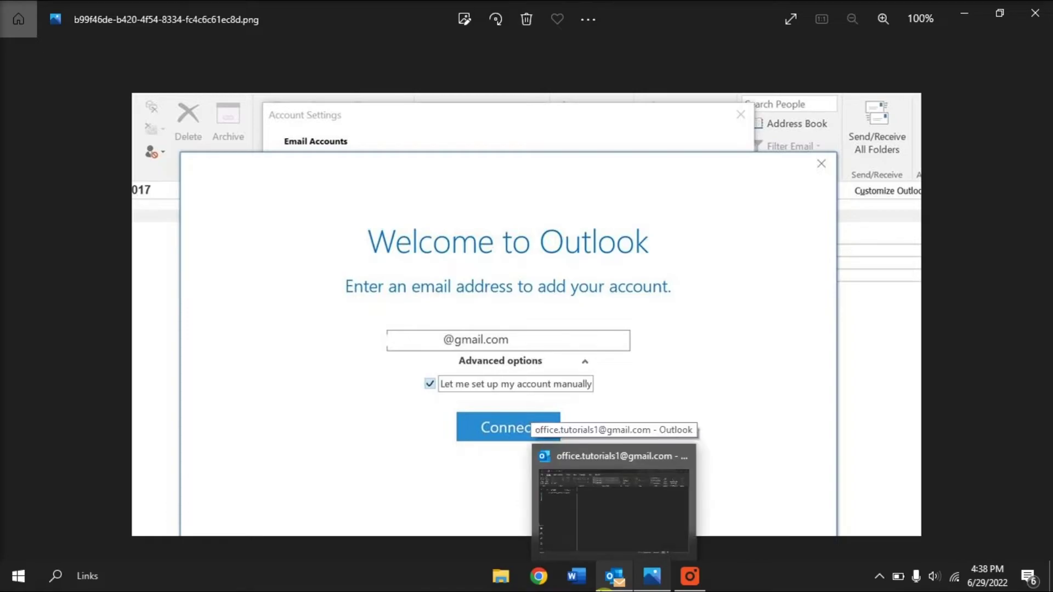
- Show the Account Settings options on Outlook's File account information page
left_click(612, 502)
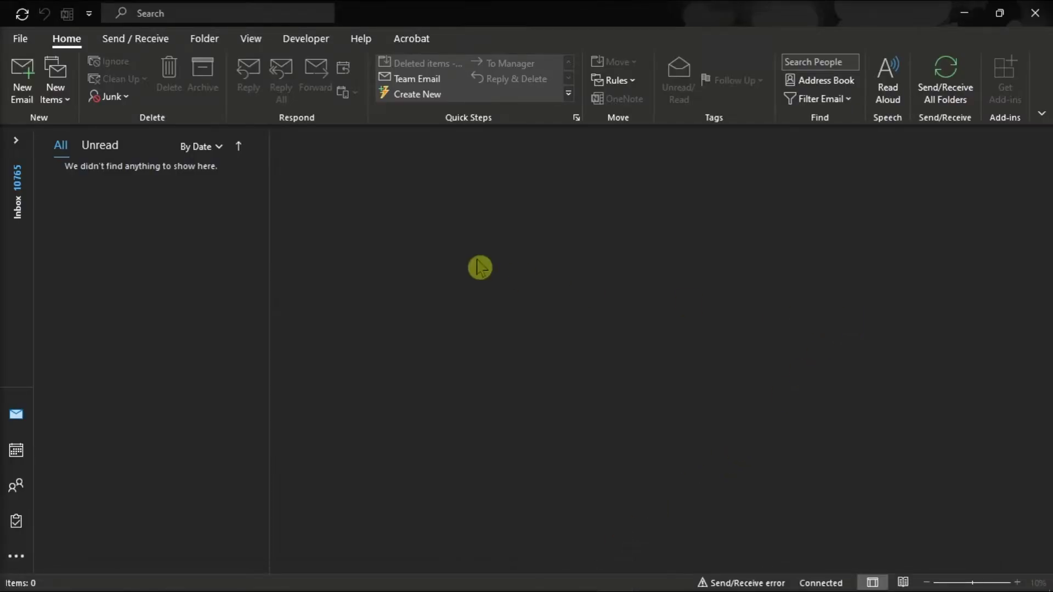
left_click(21, 37)
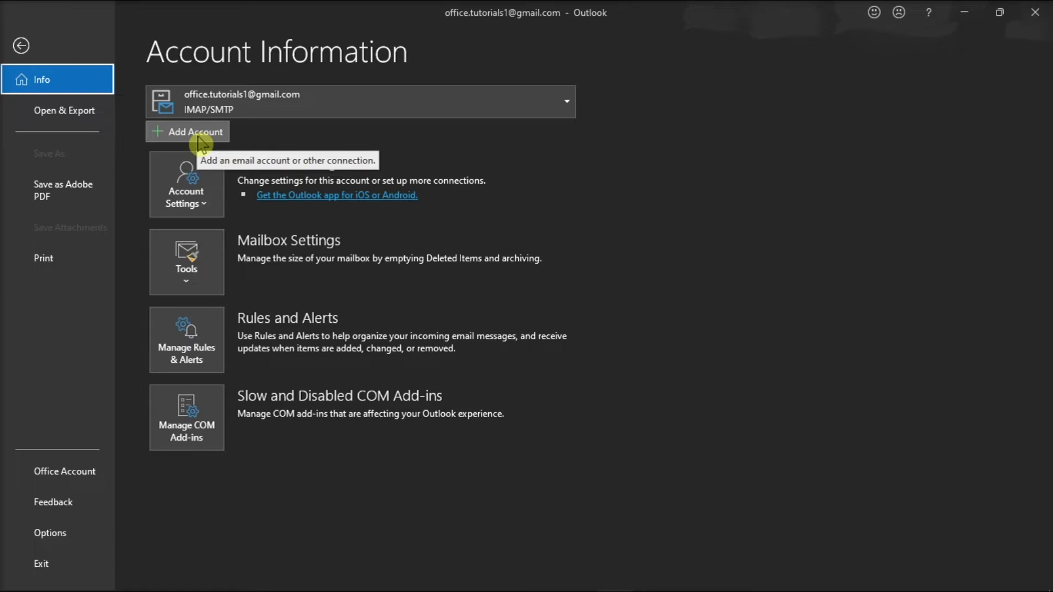
left_click(191, 202)
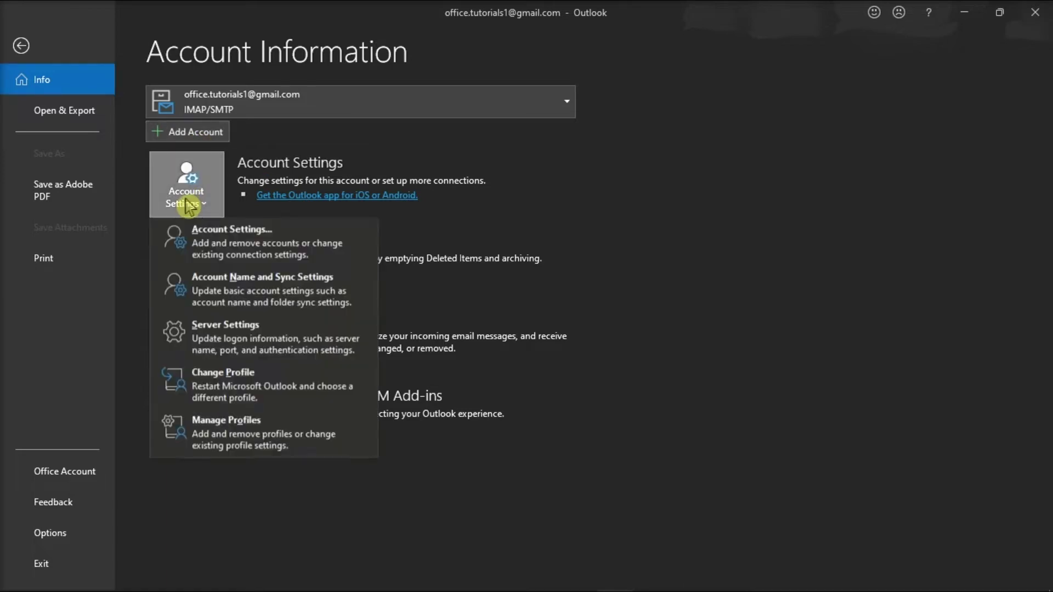
- Open Mail Setup from Manage Profiles, centre it, and list the configured email accounts
left_click(271, 444)
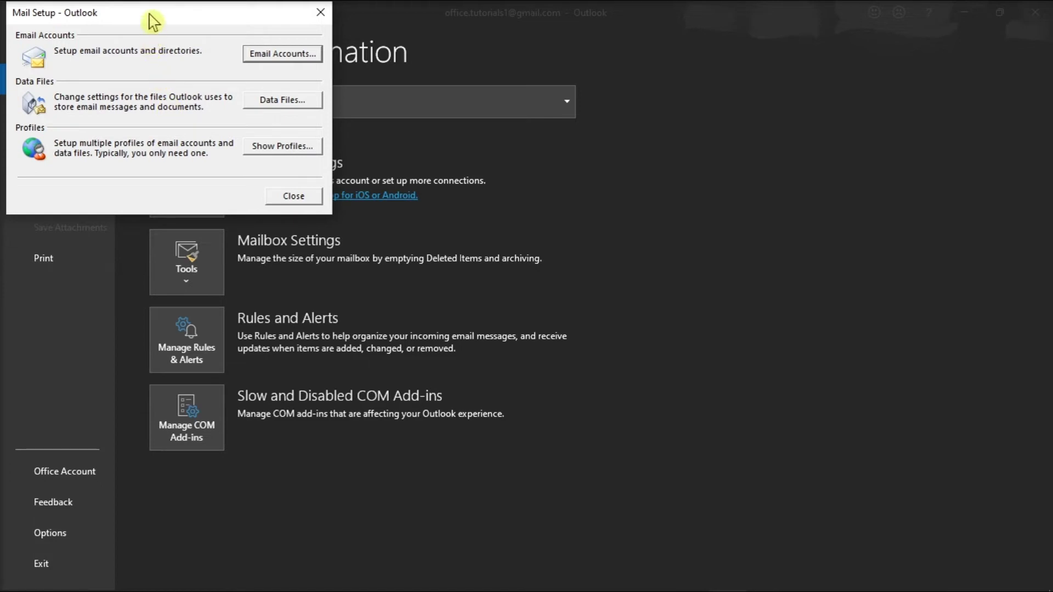
left_click_drag(152, 12, 592, 200)
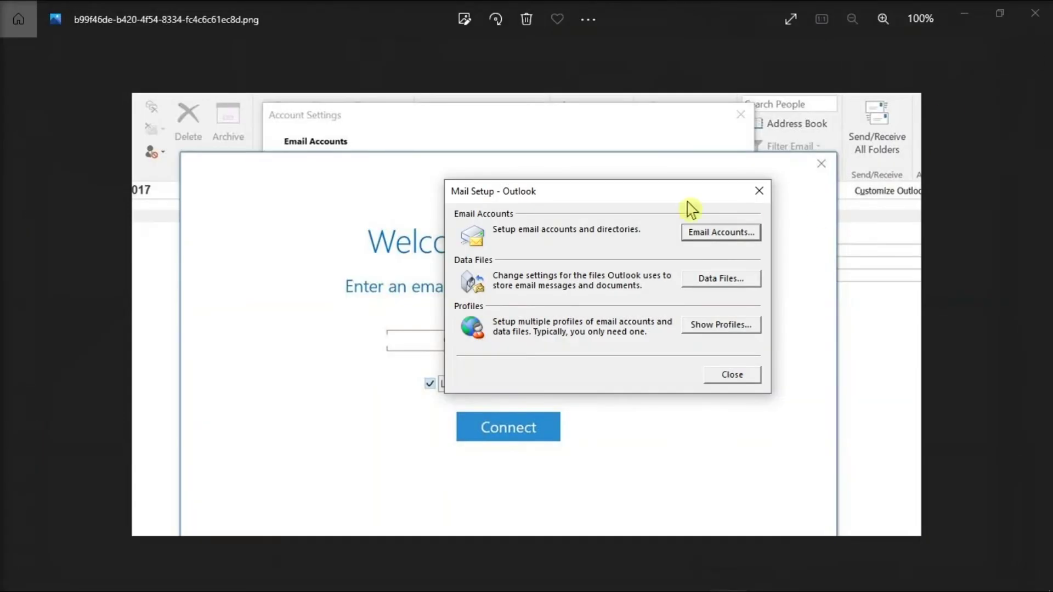
left_click_drag(691, 197, 590, 200)
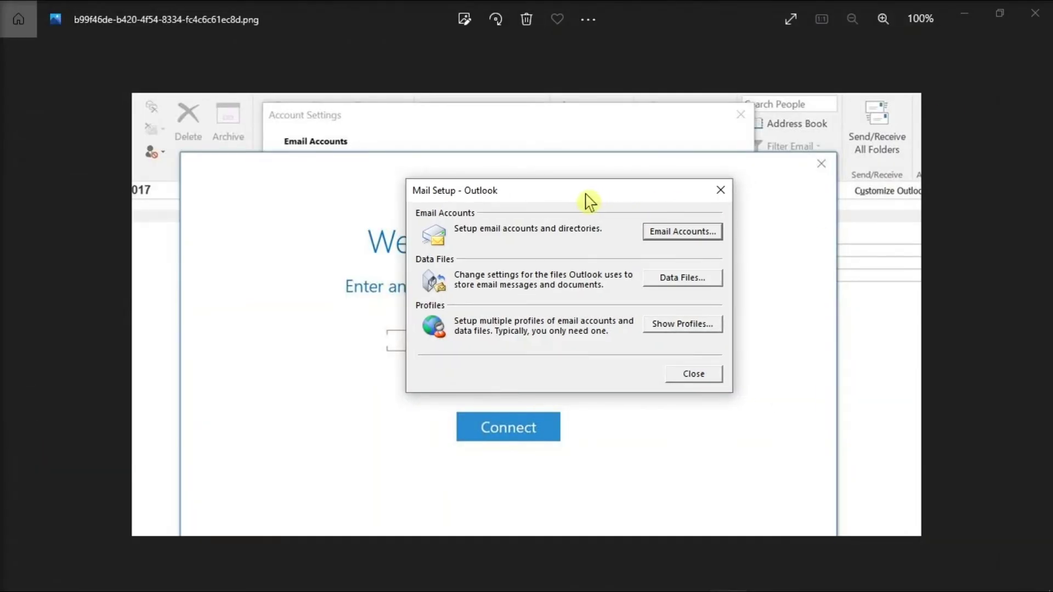
left_click(683, 231)
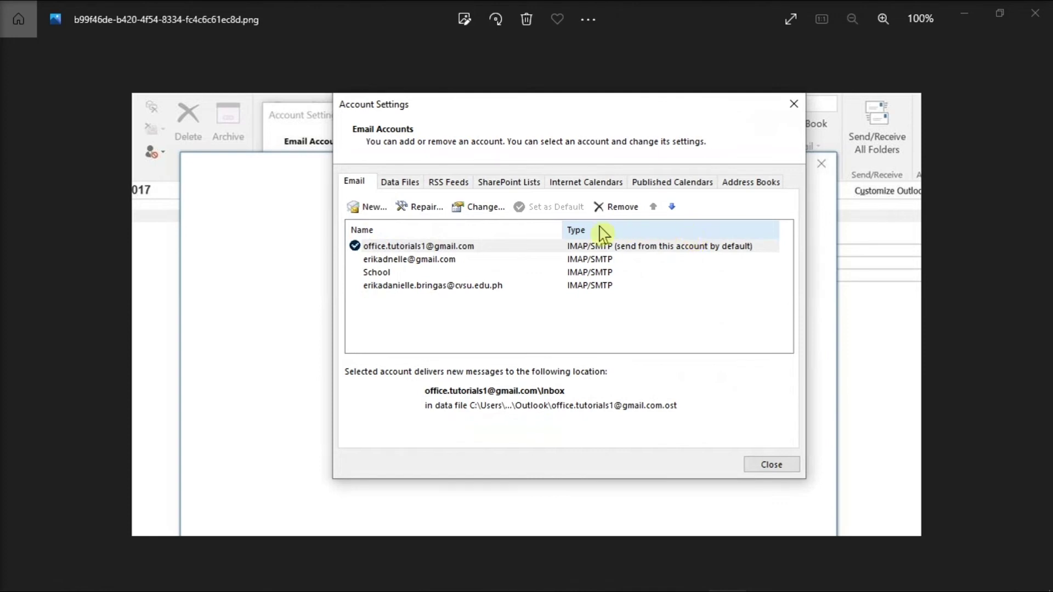
- Choose New in the Email tab of Account Settings to add an account
left_click(366, 206)
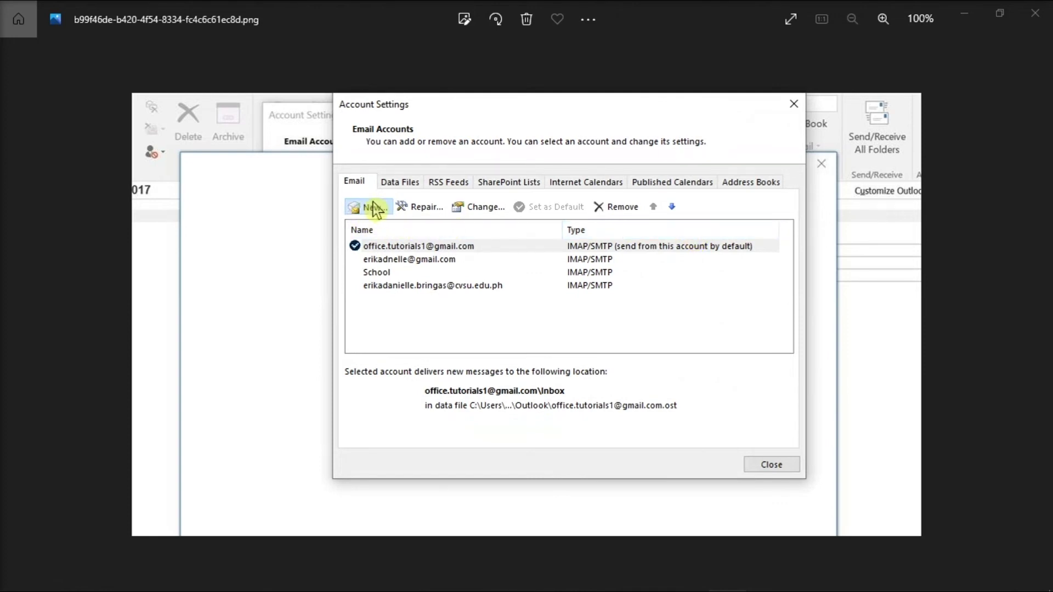